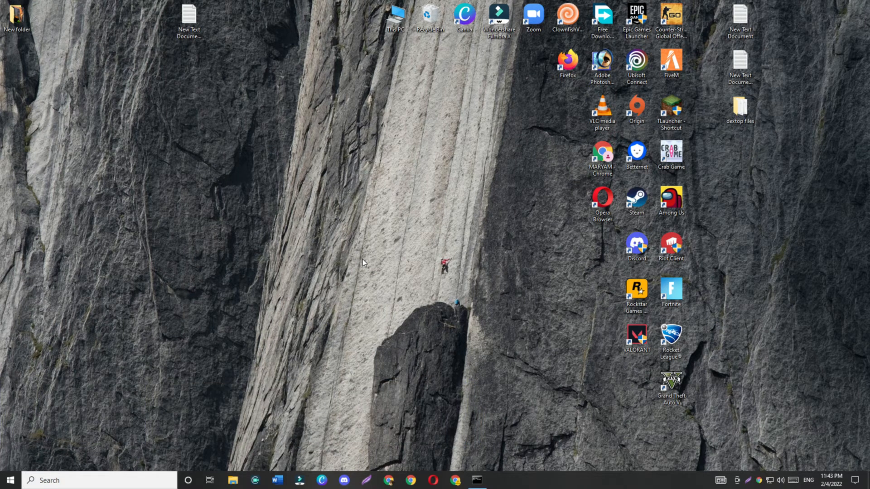
- Start a taskbar search to find the Services app
click(73, 481)
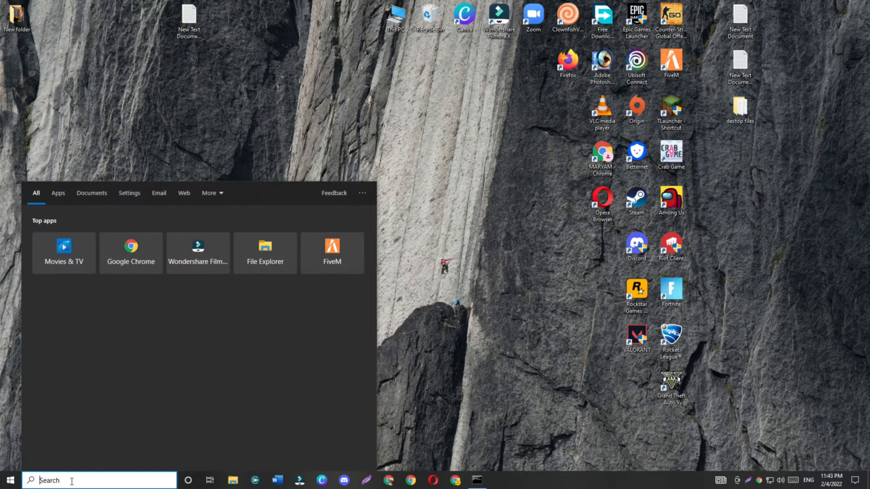
text(serv)
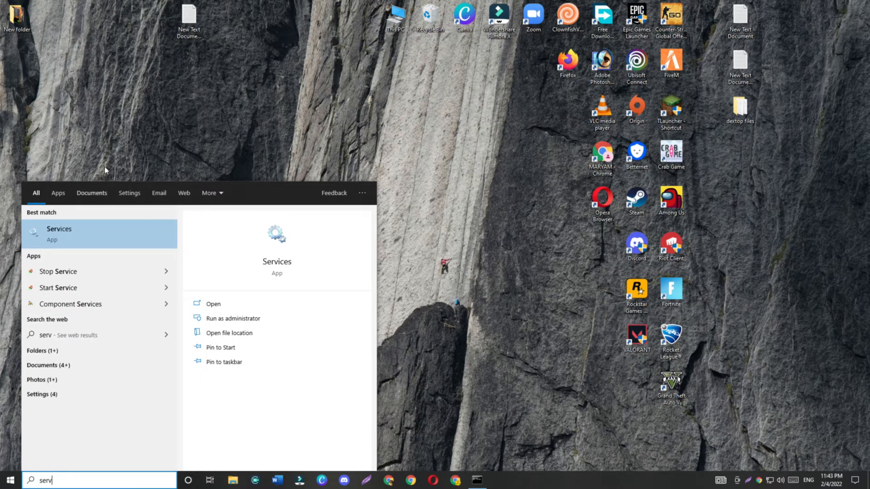
click(84, 235)
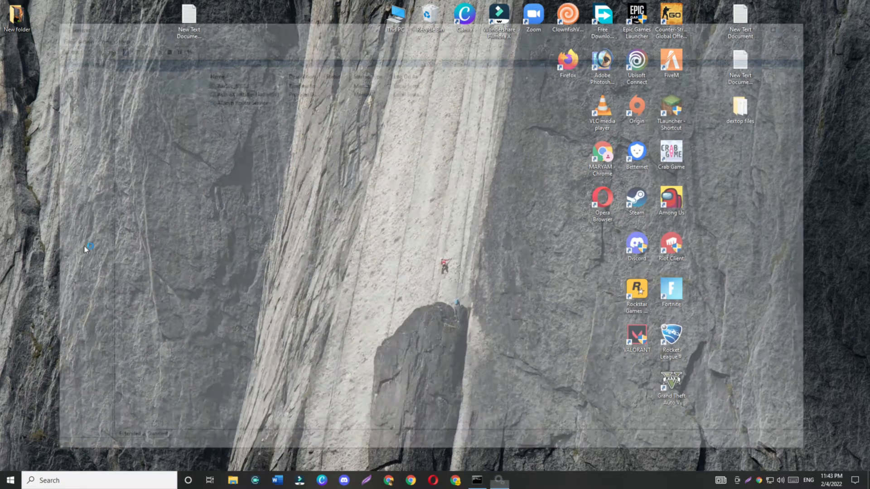
scroll(234, 250, down, 14)
scroll(259, 246, down, 8)
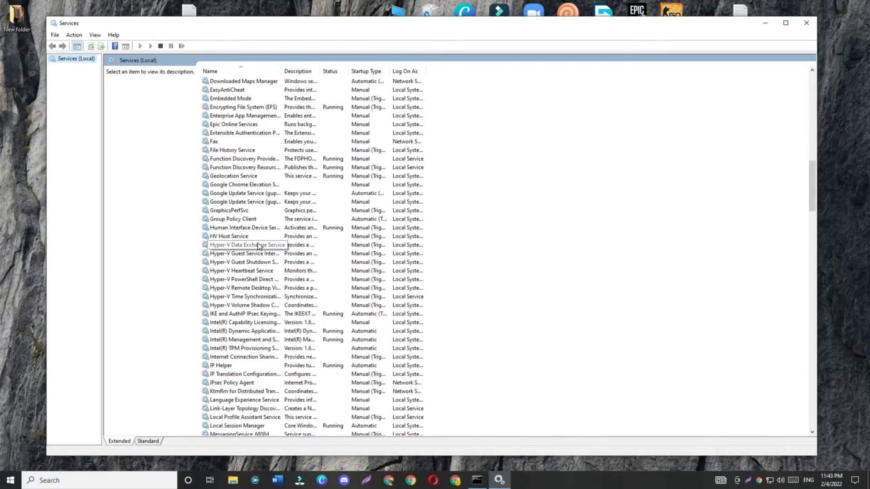
scroll(259, 246, down, 8)
scroll(258, 246, down, 5)
scroll(259, 247, down, 5)
scroll(259, 246, down, 8)
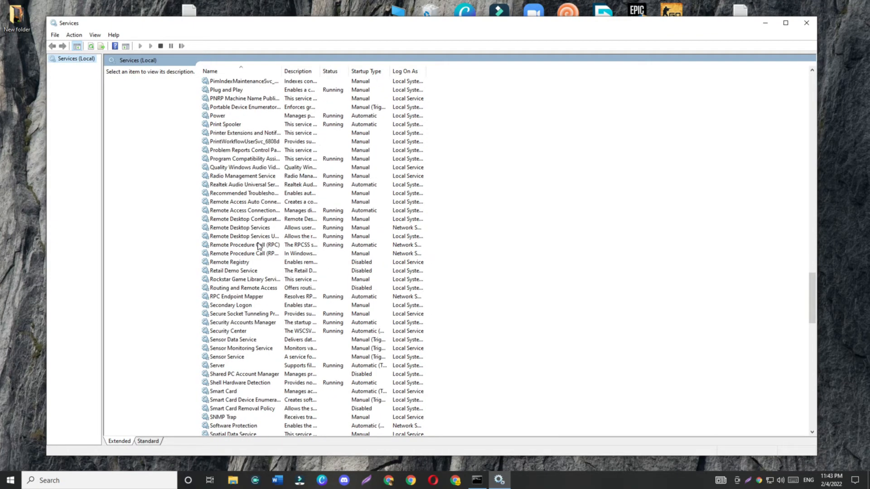
scroll(258, 246, down, 8)
scroll(258, 247, down, 5)
scroll(239, 376, down, 5)
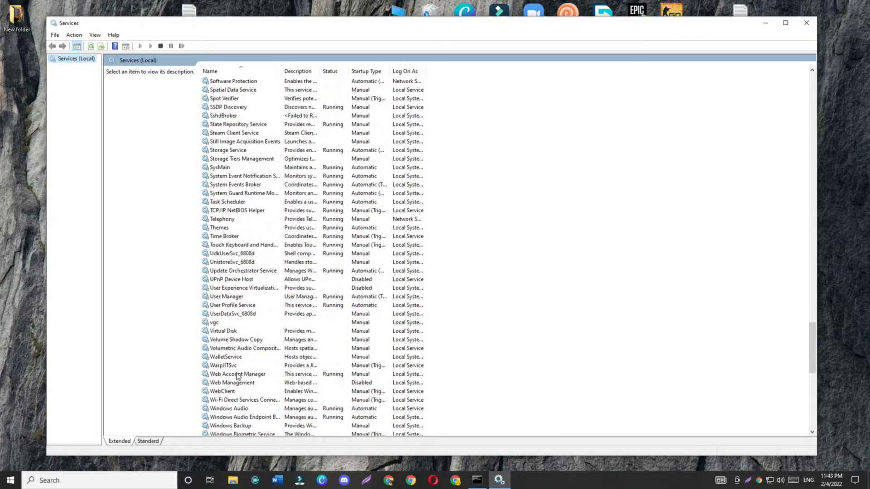
scroll(237, 375, down, 5)
scroll(238, 375, down, 5)
scroll(238, 375, down, 4)
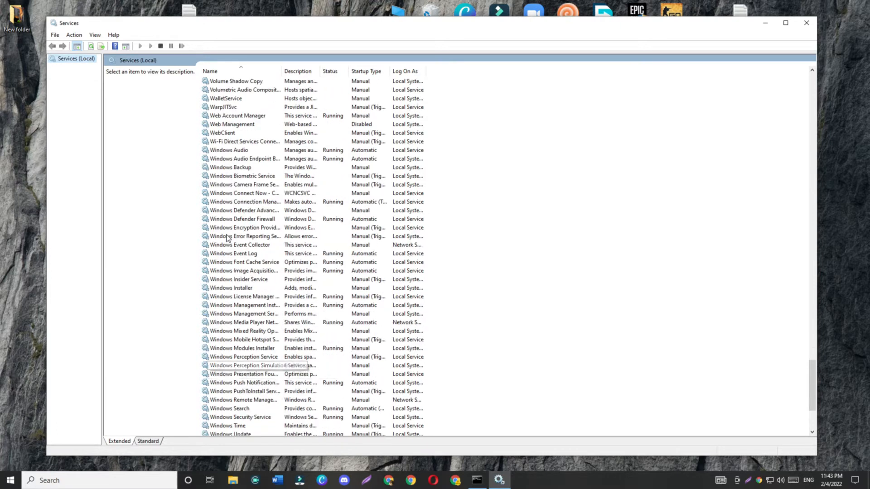
scroll(232, 217, up, 3)
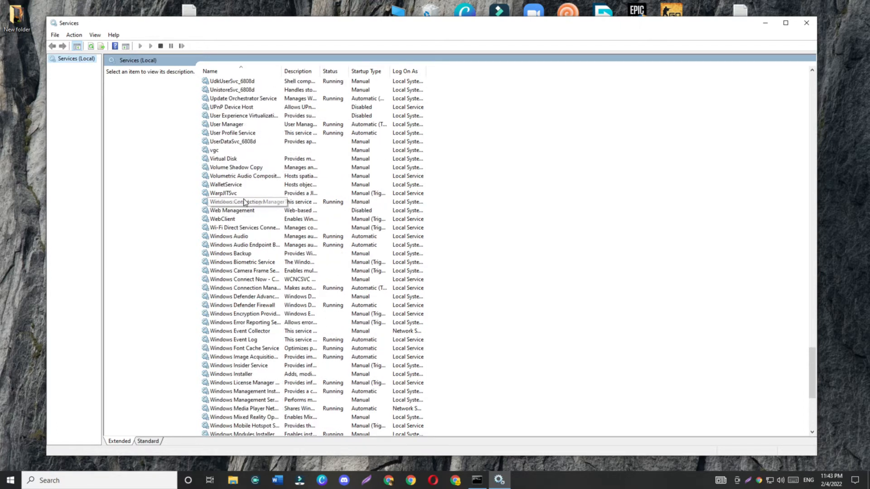
- Set the vgc service's startup type to Automatic, start it, and apply the change
click(217, 150)
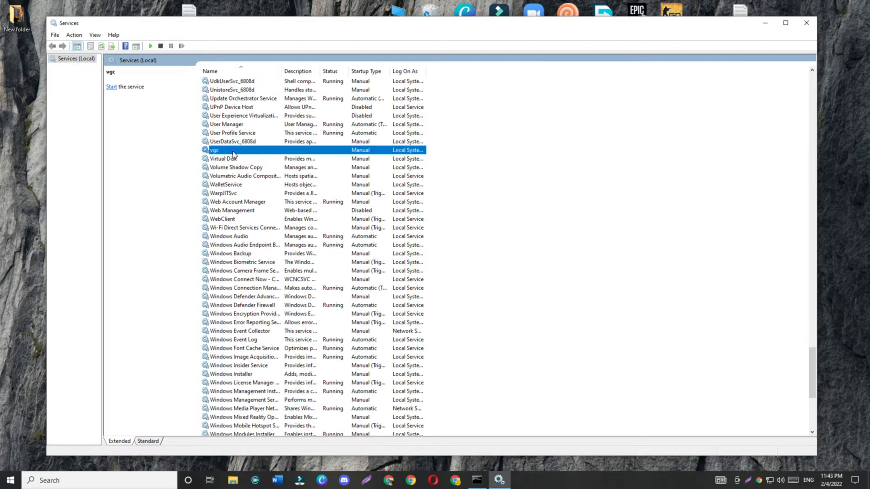
right_click(226, 152)
click(256, 235)
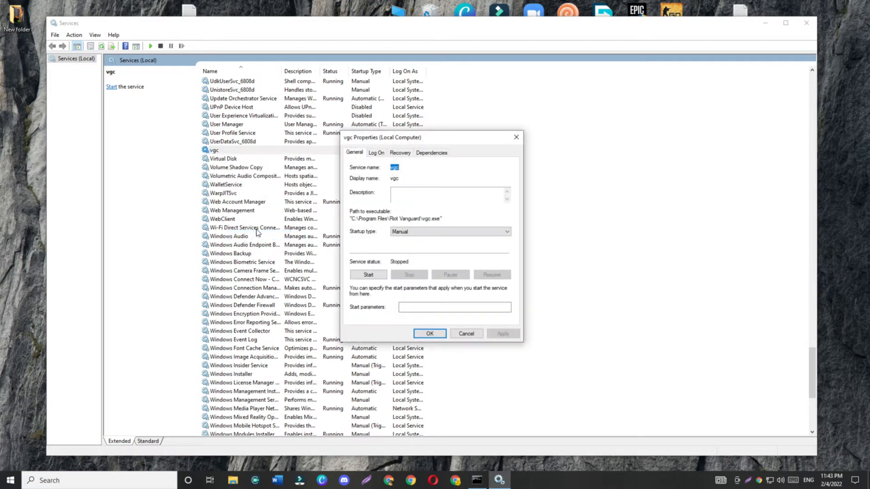
click(450, 232)
click(422, 240)
click(368, 275)
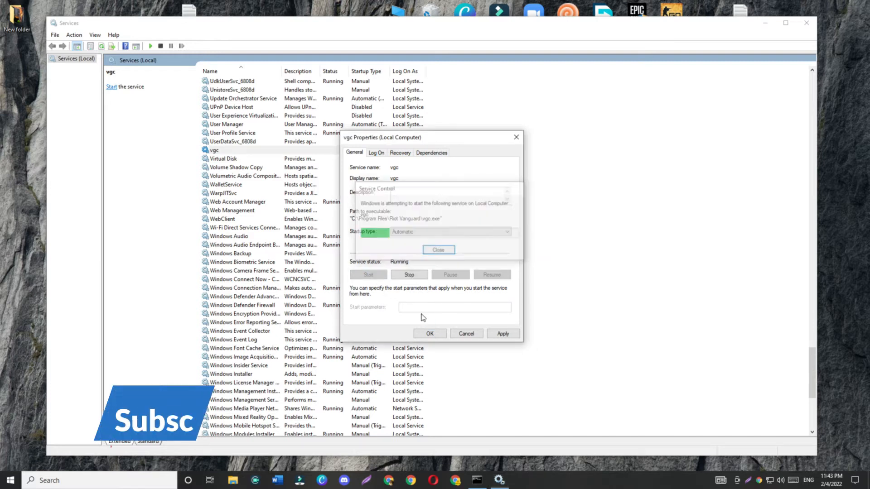
click(503, 334)
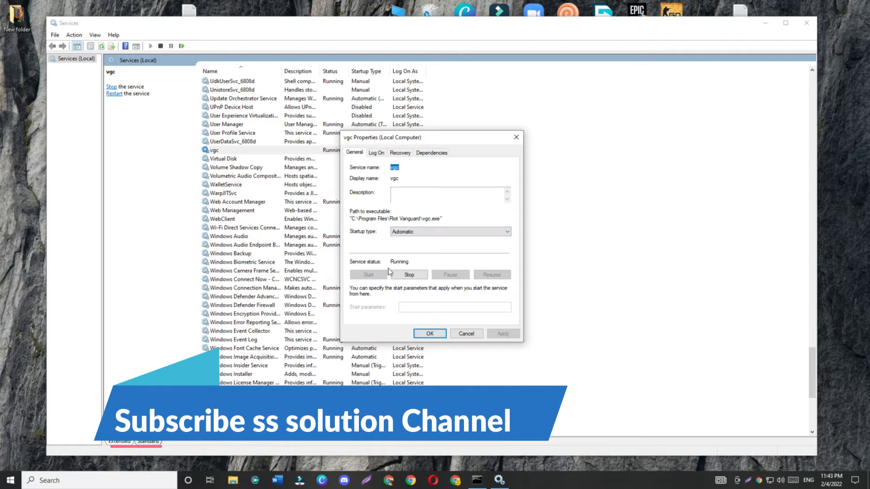
click(430, 333)
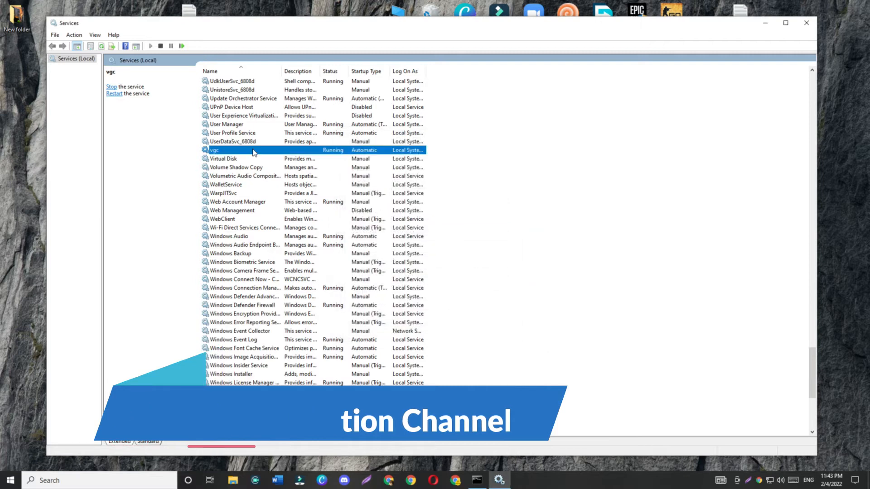
- Set the Virtual Disk service's startup type to Automatic, apply it, and start the service
click(224, 159)
right_click(278, 158)
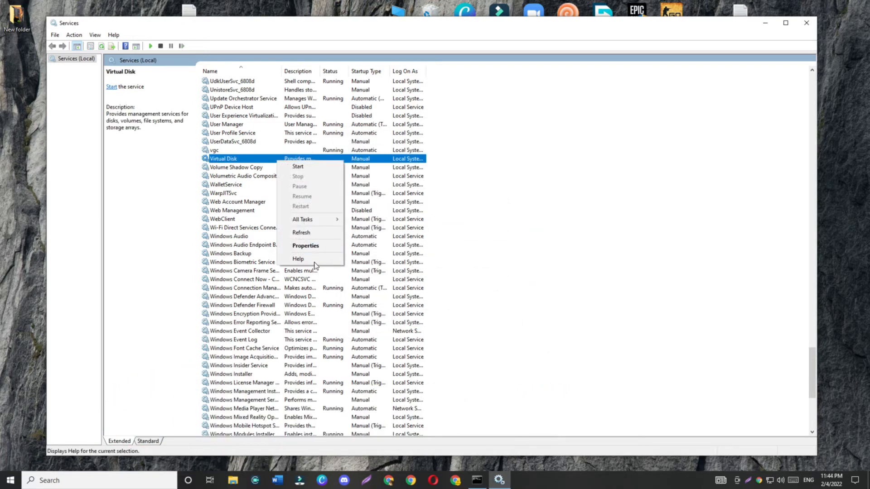
click(306, 245)
click(449, 232)
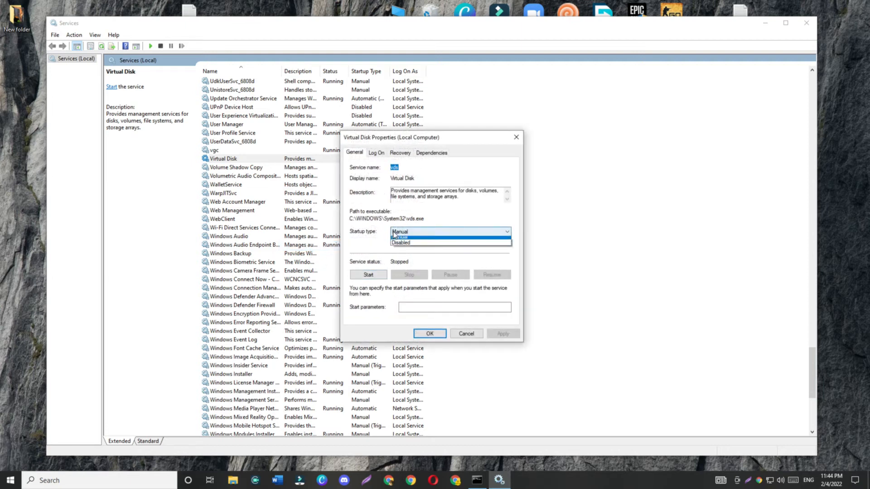
click(408, 246)
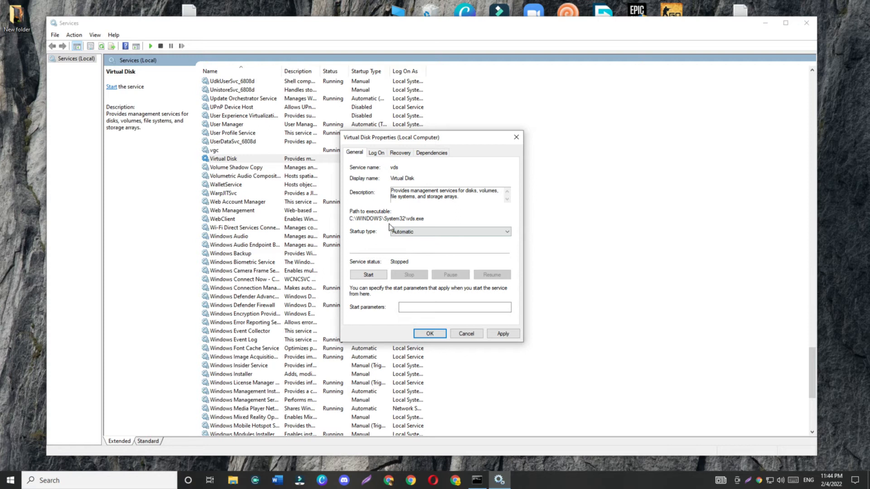
click(503, 334)
click(368, 275)
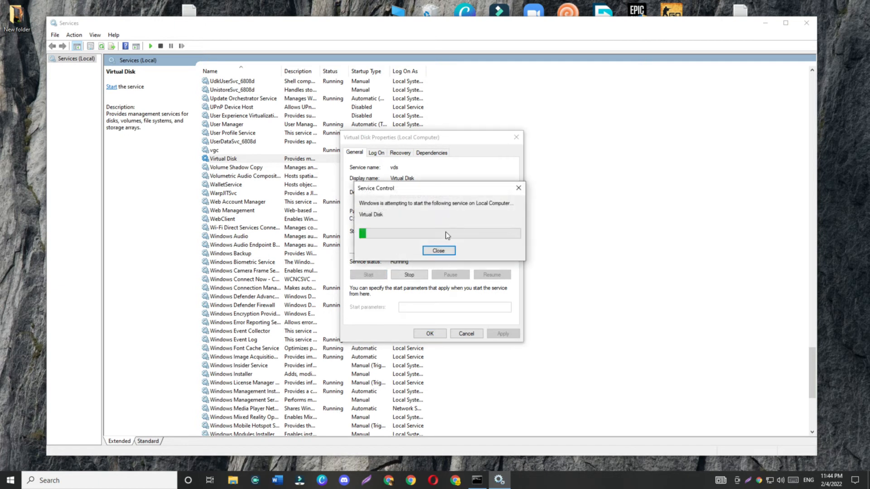
click(430, 334)
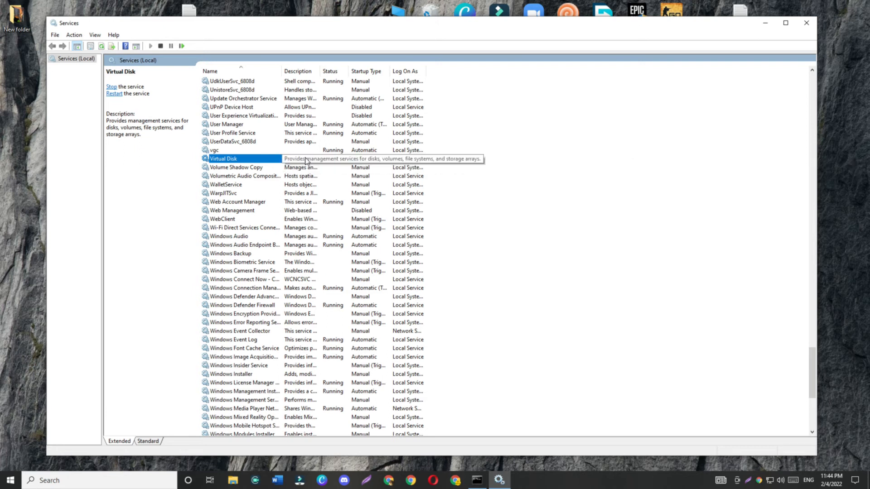
- Close Services, bring up Shut Down Windows with Alt+F4, and choose Restart
click(806, 24)
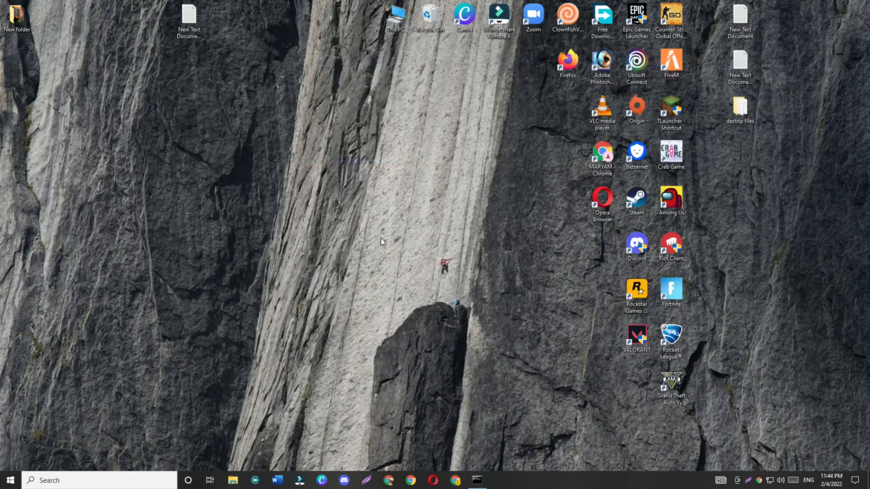
key(alt+F4)
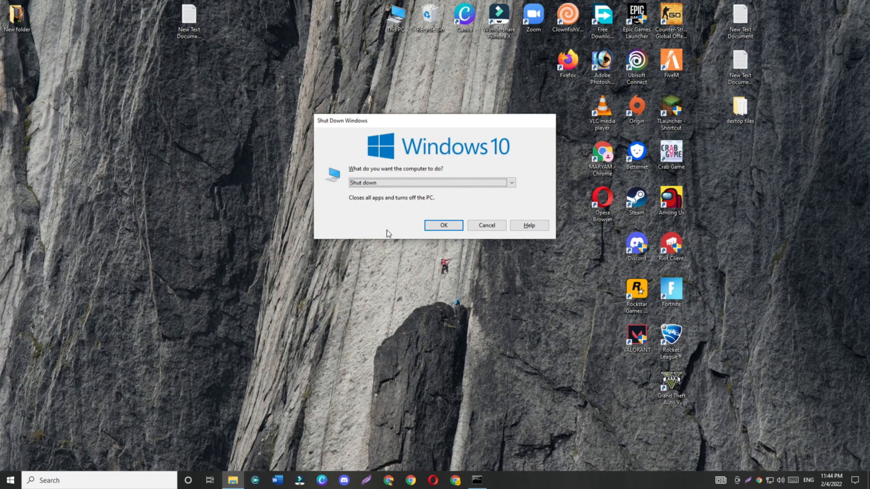
click(412, 183)
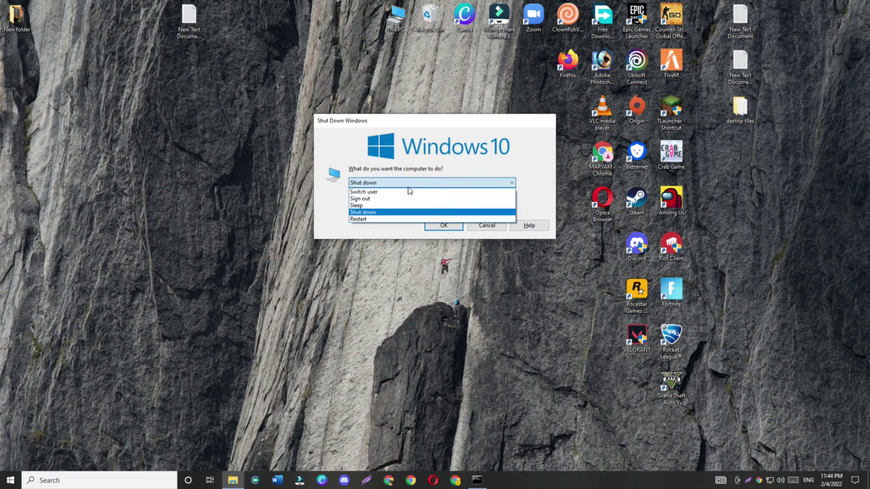
click(376, 219)
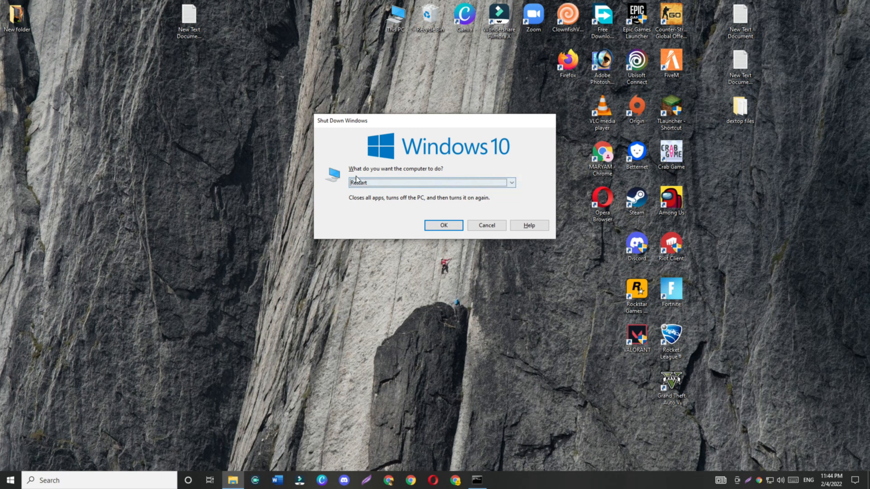